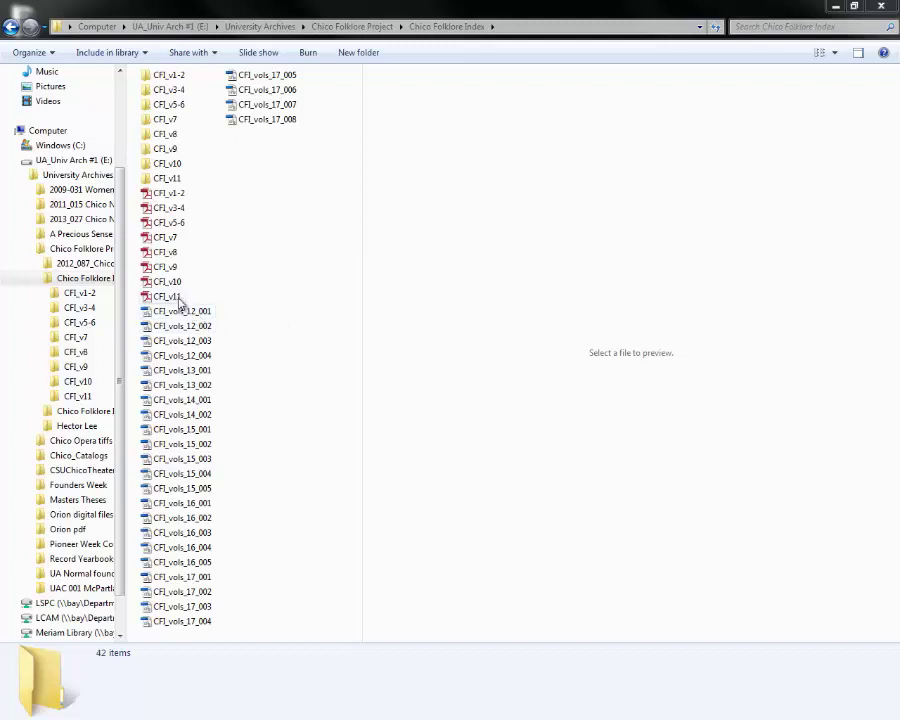
Select the scan CFI_vols_12_001 in the Chico Folklore Index folder.
{"action": "left_click", "coordinate": [186, 313]}
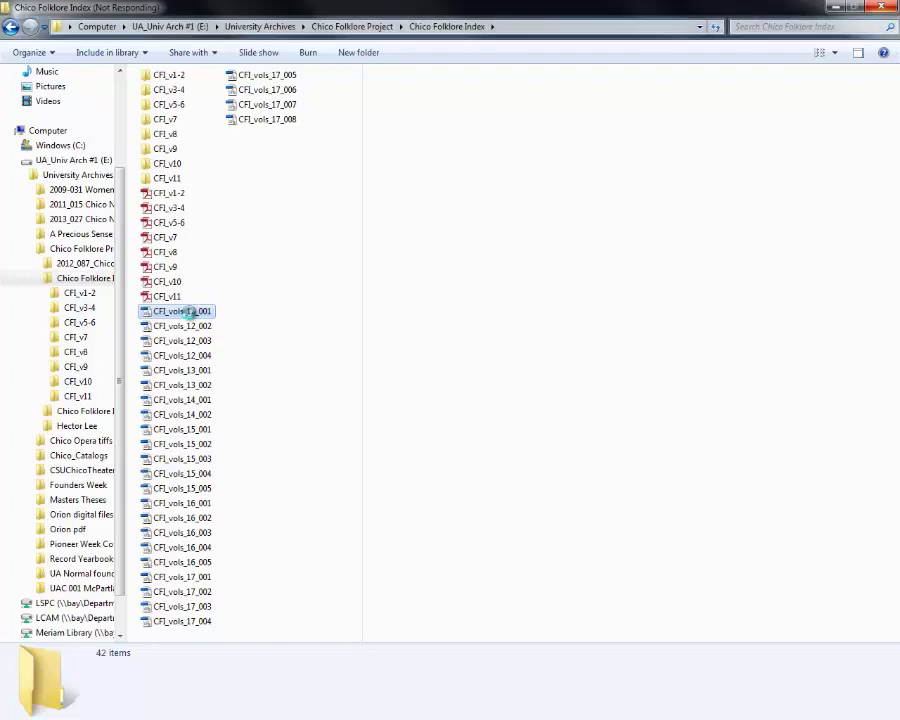
Start an Acrobat Combine Files job from CFI_vols_12_001.tif using its right-click menu.
{"action": "right_click", "coordinate": [190, 314]}
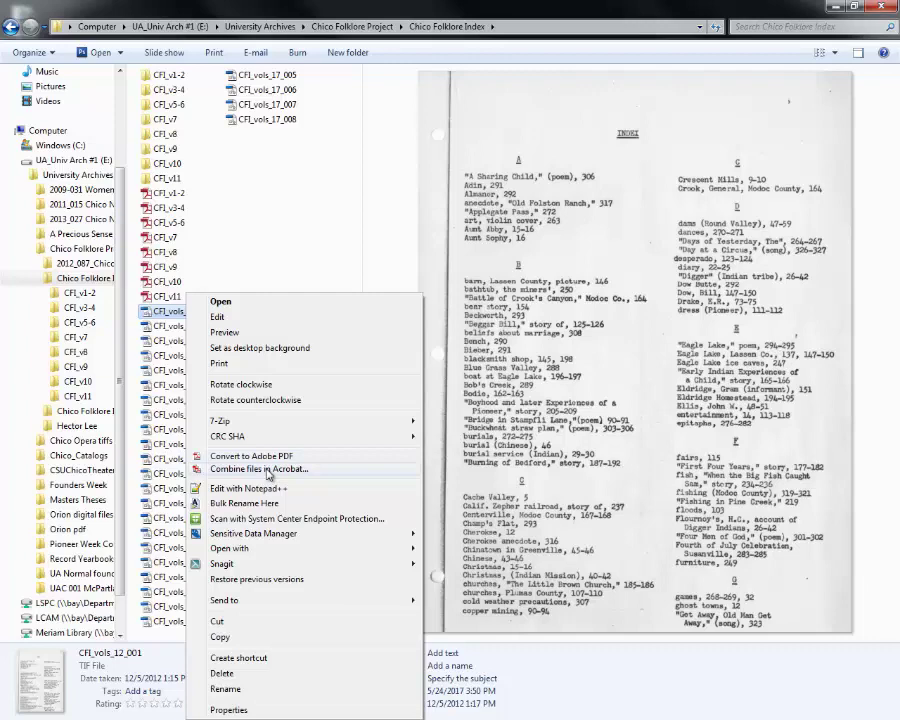
{"action": "left_click", "coordinate": [268, 470]}
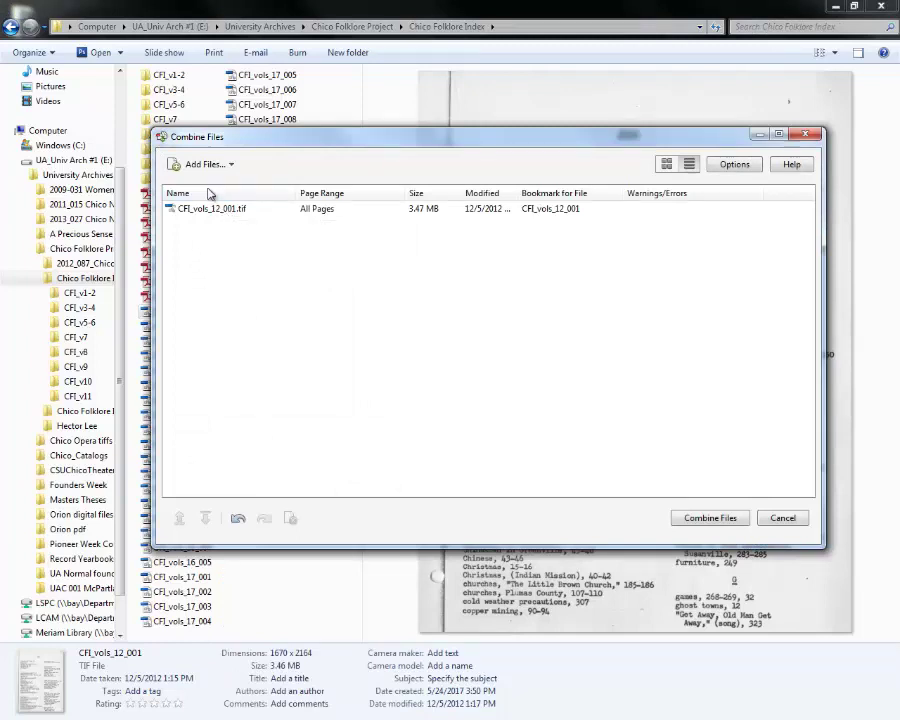
{"action": "left_click", "coordinate": [212, 167]}
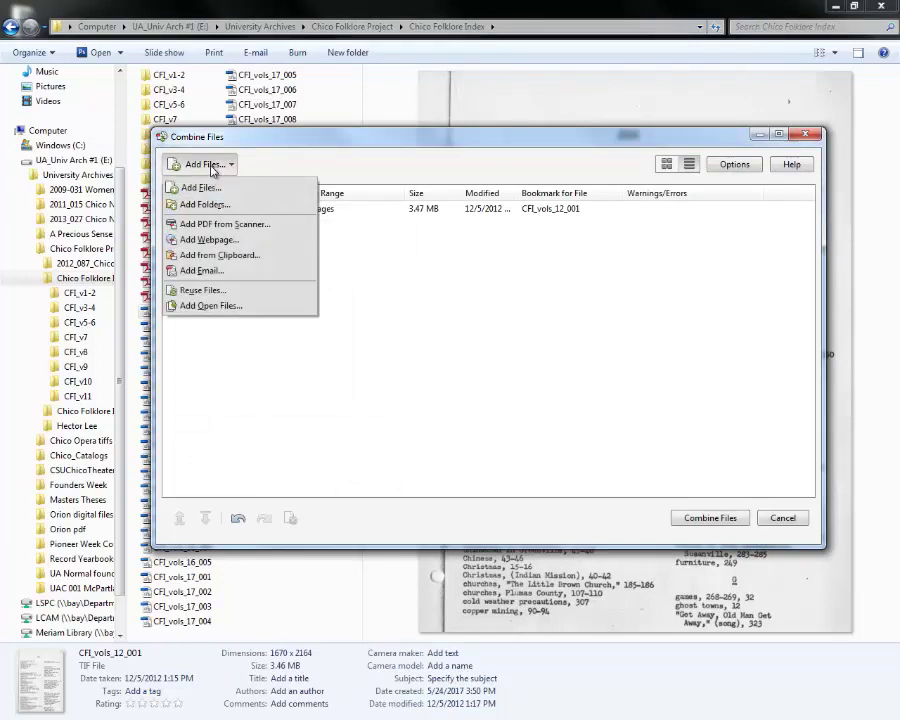
Add CFI_vols_12_002, 003 and 004 to the Combine Files list after 12_001.
{"action": "left_click", "coordinate": [201, 189]}
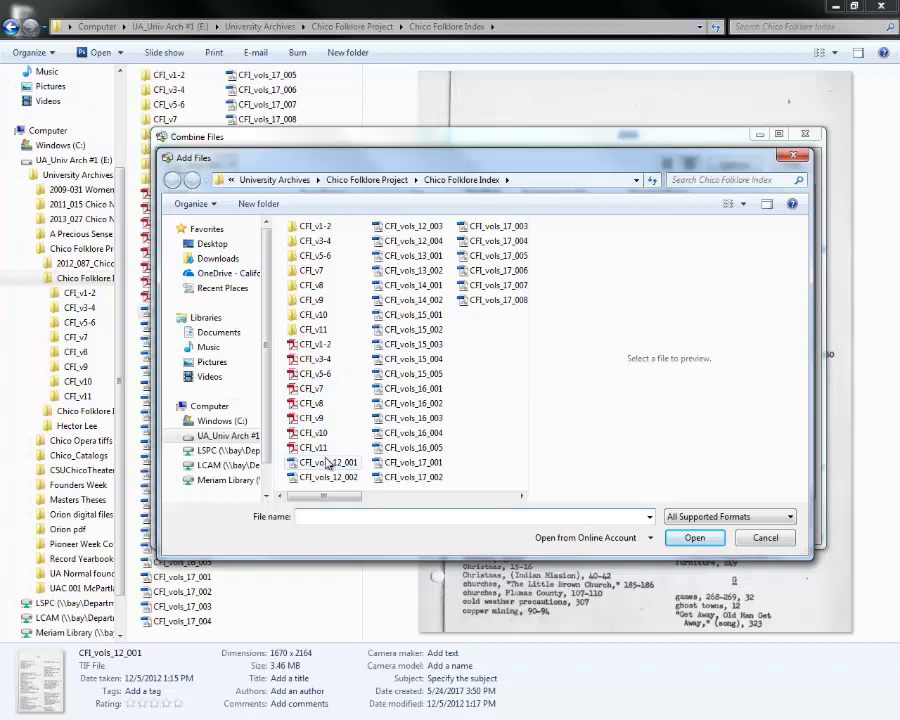
{"action": "left_click_drag", "start_coordinate": [284, 158], "coordinate": [352, 183]}
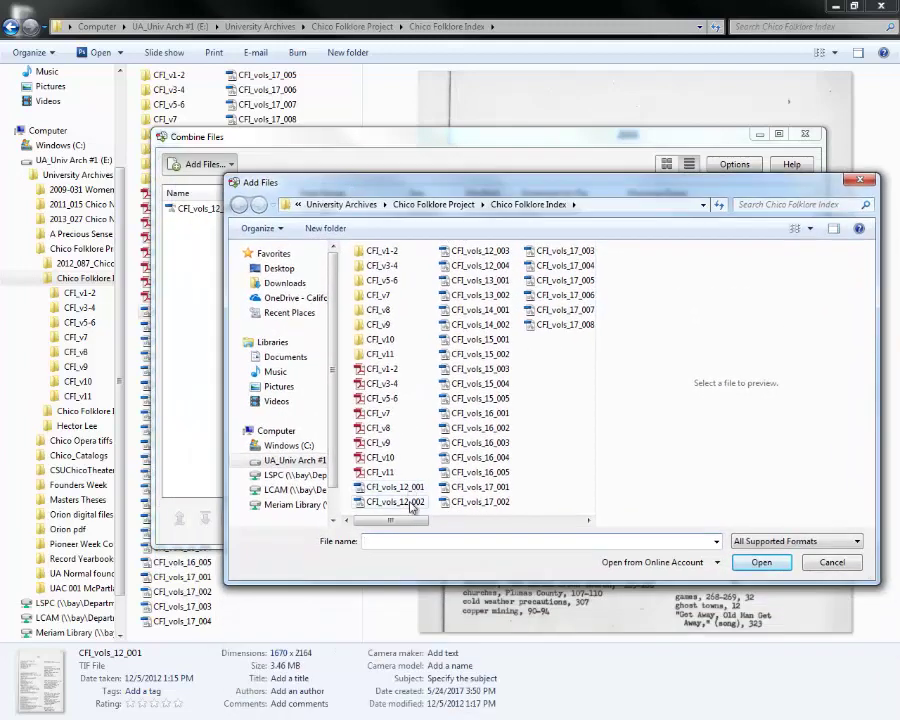
{"action": "left_click", "coordinate": [411, 503]}
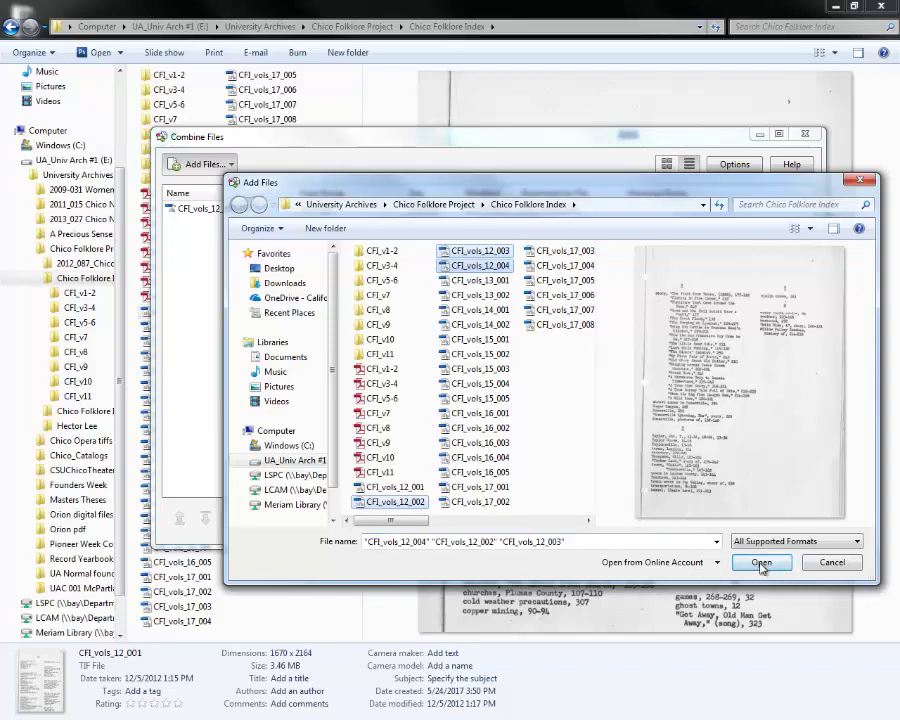
{"action": "left_click", "coordinate": [761, 562]}
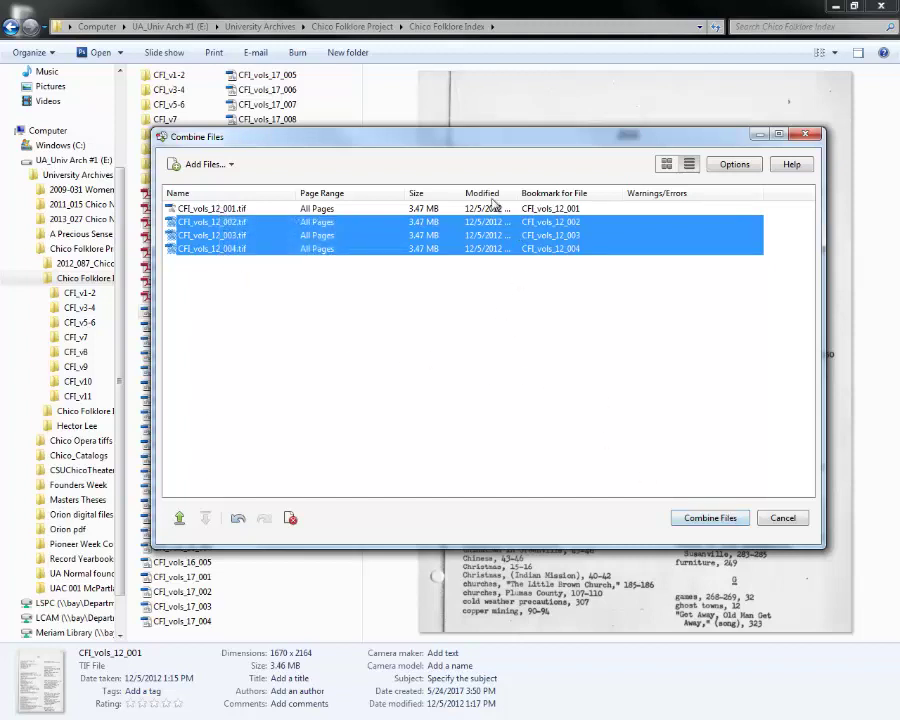
Combine the four queued volume-12 TIFF scans into a single new PDF.
{"action": "left_click", "coordinate": [540, 208]}
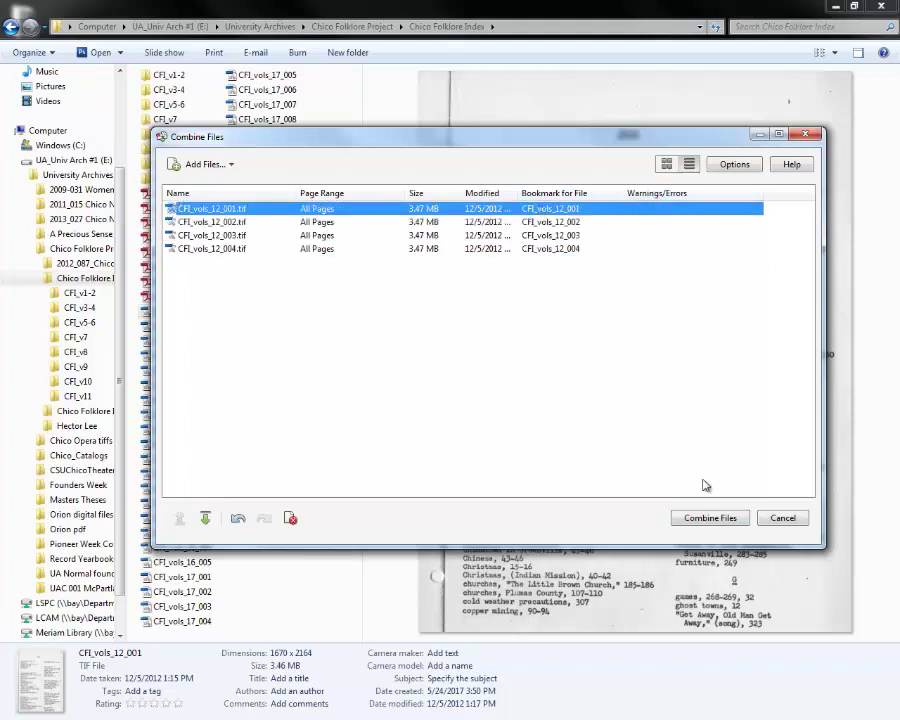
{"action": "left_click", "coordinate": [700, 523]}
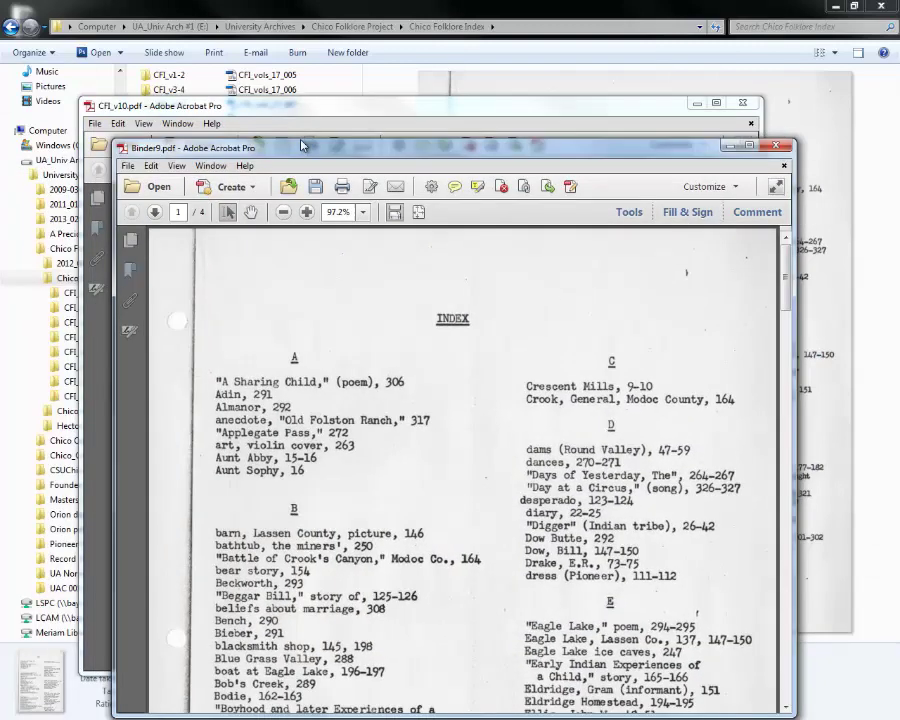
Save the combined four-page PDF as CFI_v12 in the Chico Folklore Index folder.
{"action": "left_click_drag", "start_coordinate": [301, 145], "coordinate": [314, 137]}
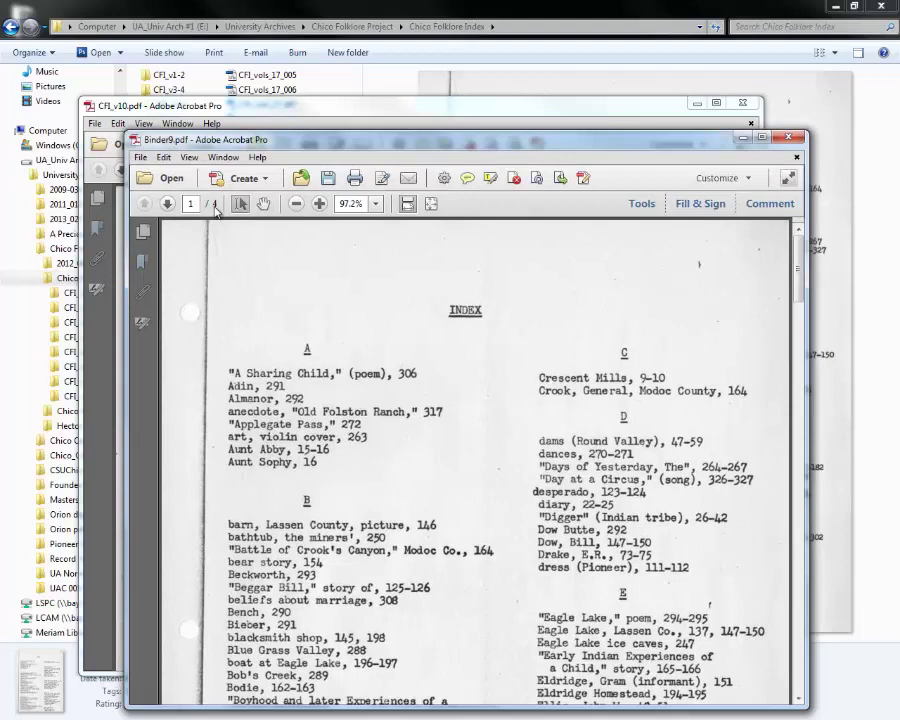
{"action": "left_click", "coordinate": [141, 158]}
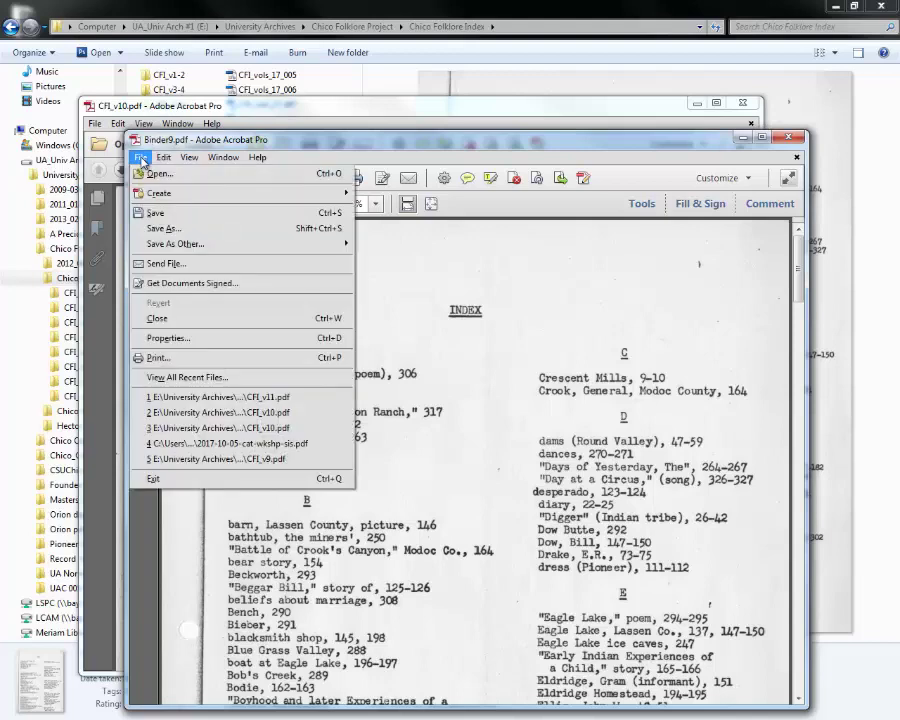
{"action": "left_click", "coordinate": [171, 232]}
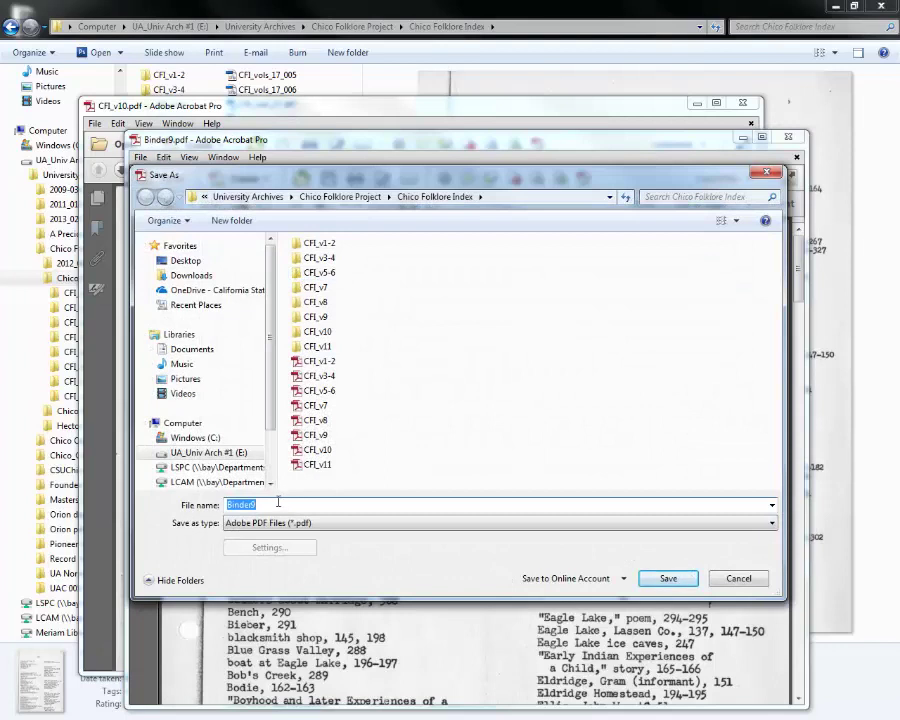
{"action": "type", "text": "CFI_v"}
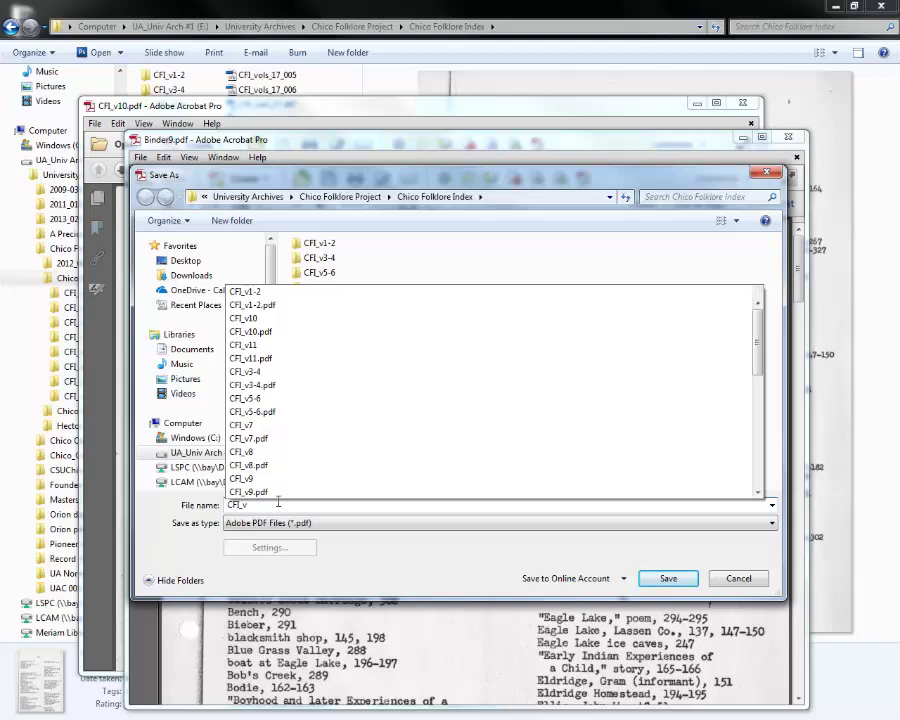
{"action": "type", "text": "12"}
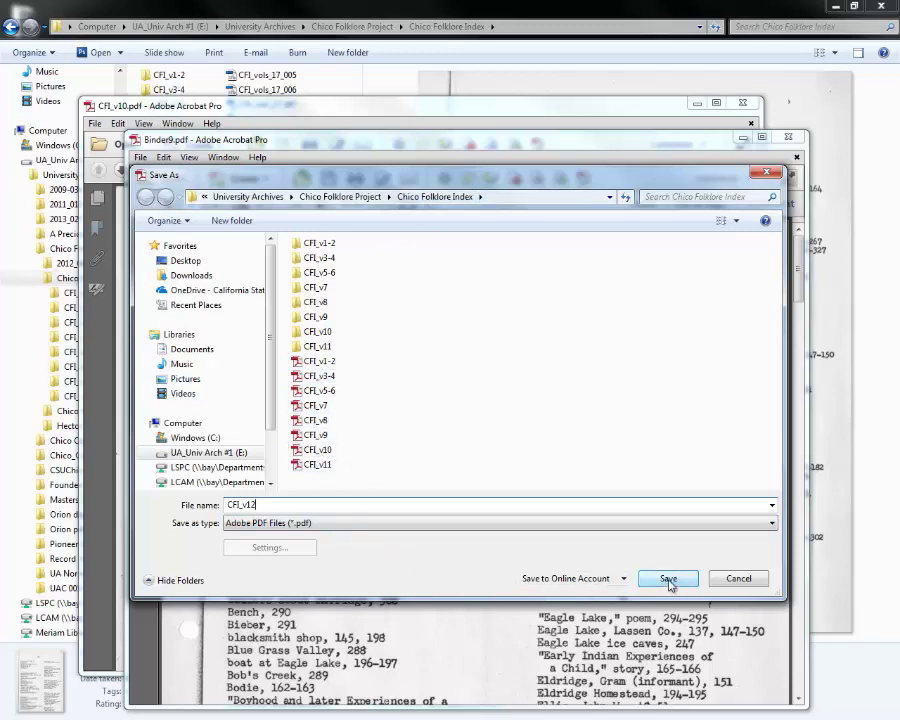
{"action": "left_click", "coordinate": [668, 581]}
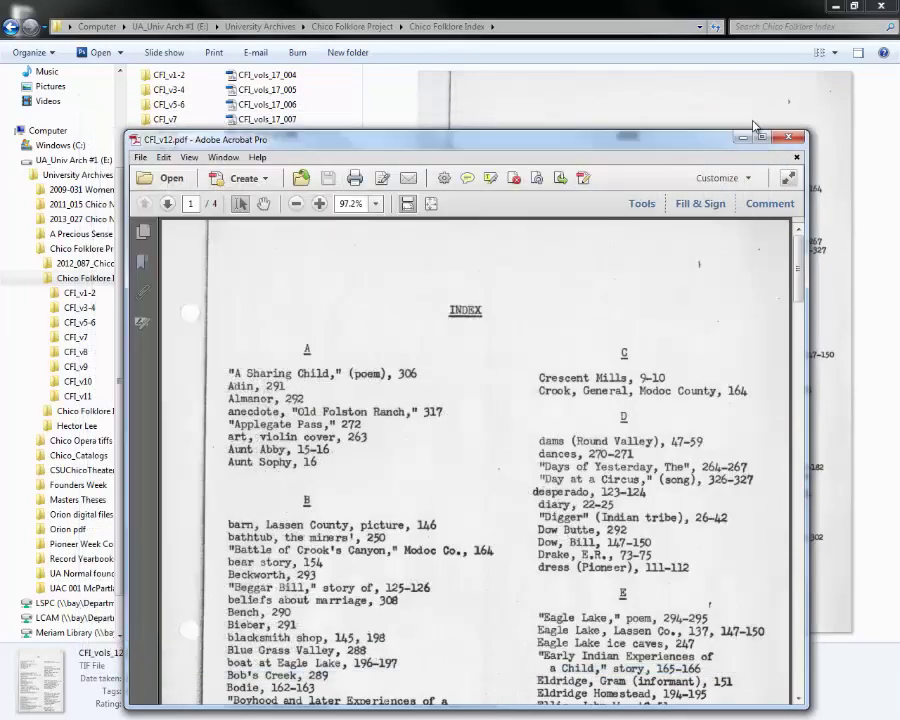
Close the PDF, create a CFI_v12 folder, and select CFI_vols_12_001 to move it.
{"action": "left_click", "coordinate": [789, 141]}
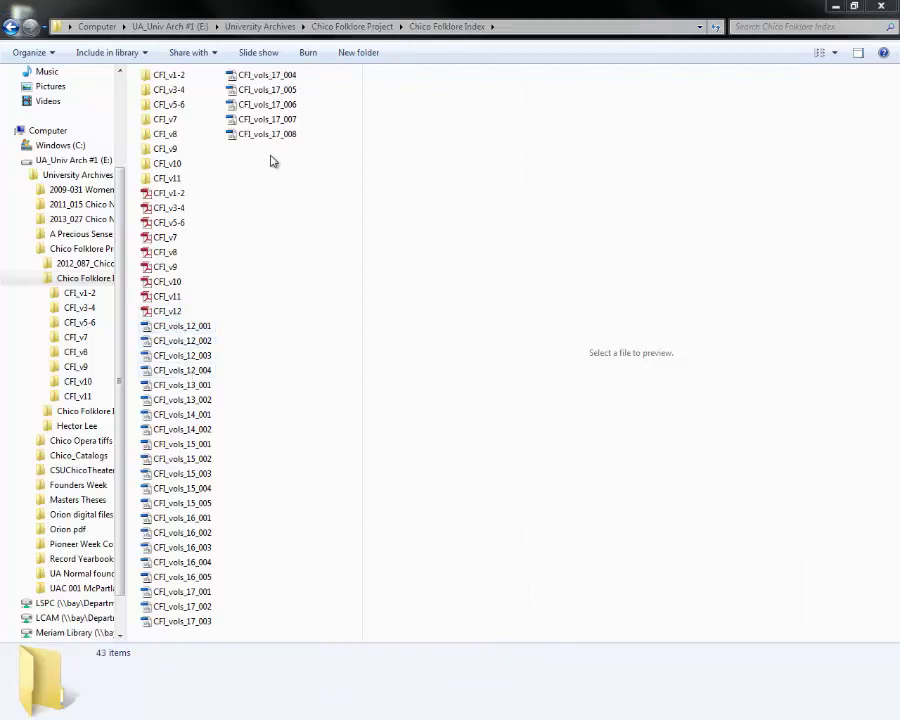
{"action": "left_click", "coordinate": [357, 52]}
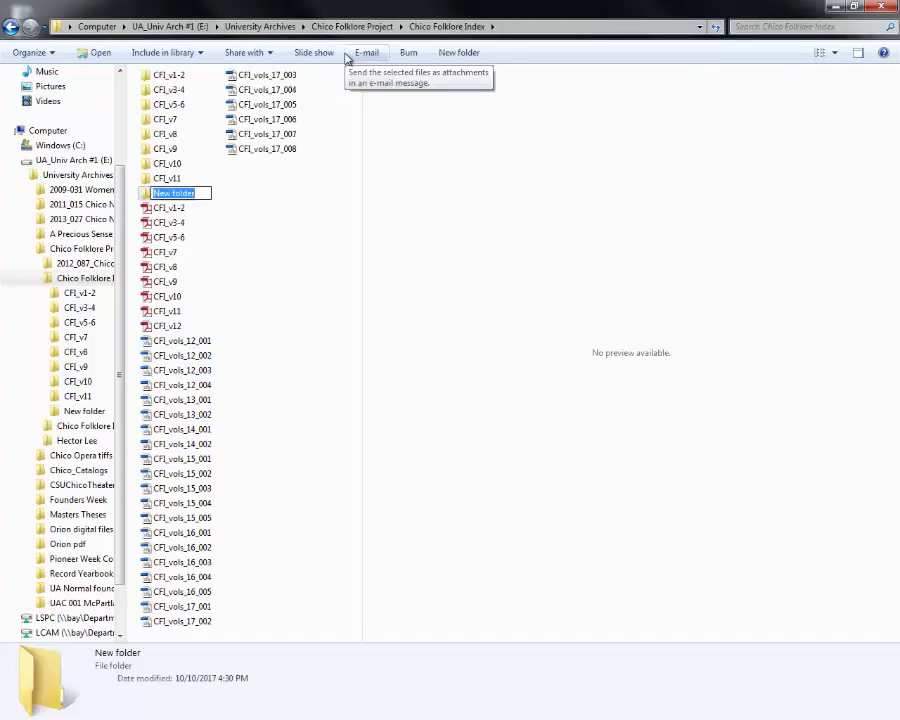
{"action": "type", "text": "CFI"}
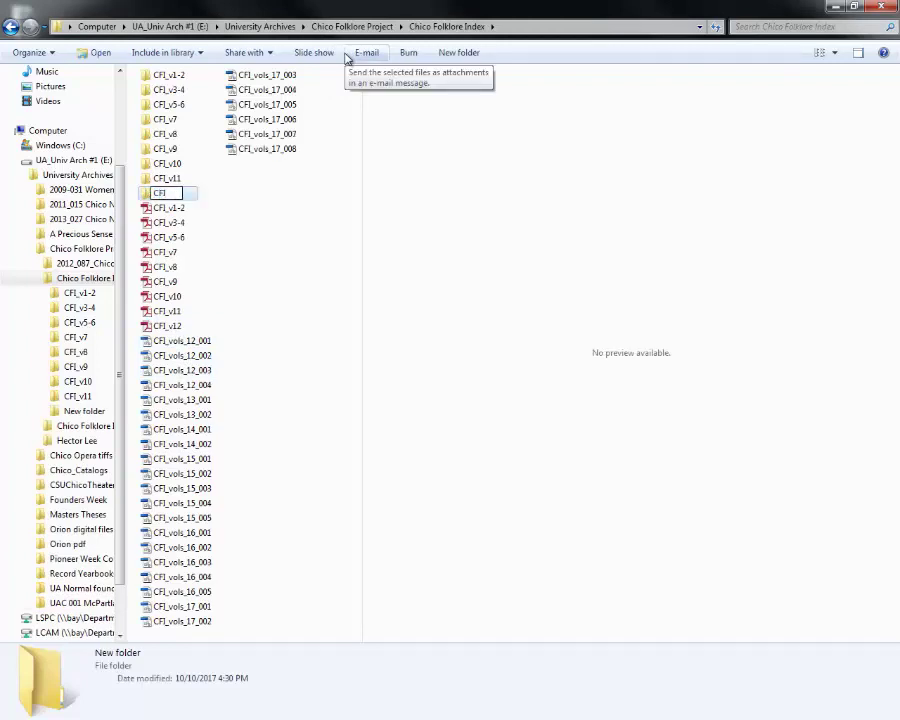
{"action": "type", "text": "_v"}
{"action": "type", "text": "12"}
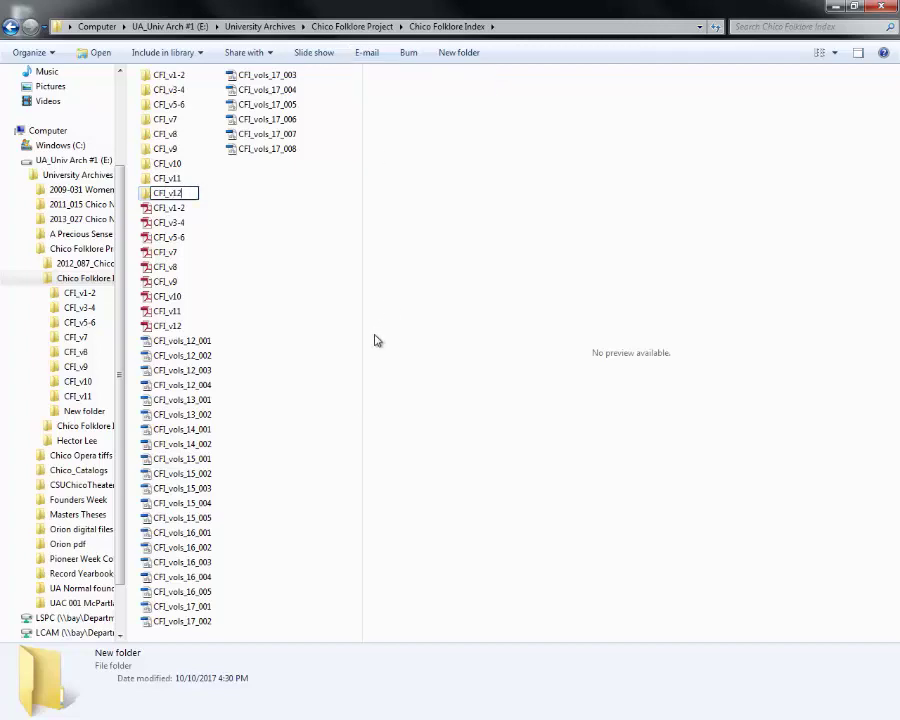
{"action": "left_click", "coordinate": [280, 340]}
{"action": "left_click", "coordinate": [203, 342]}
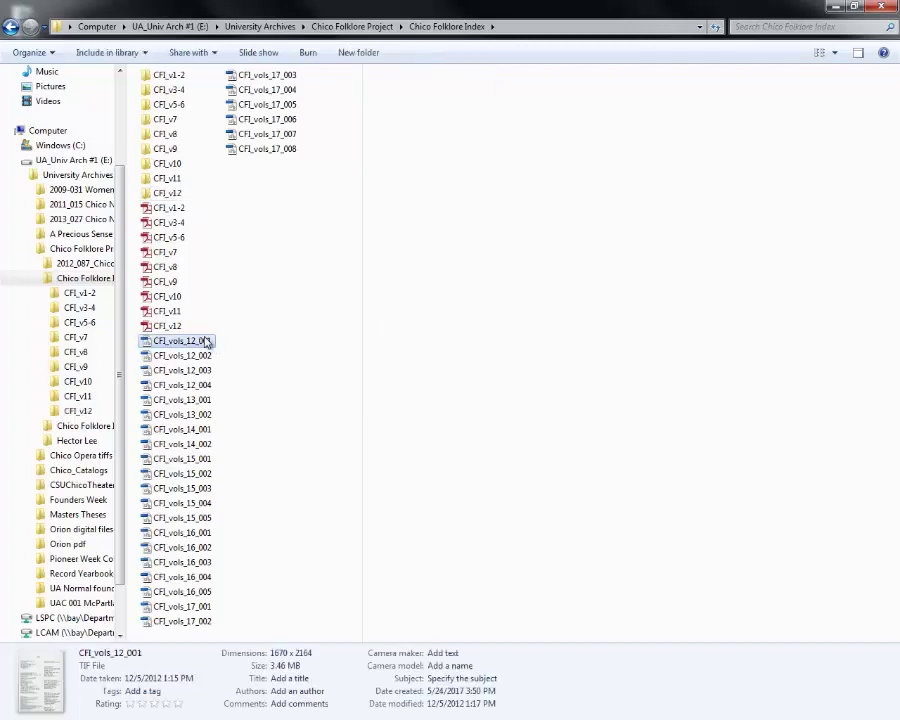